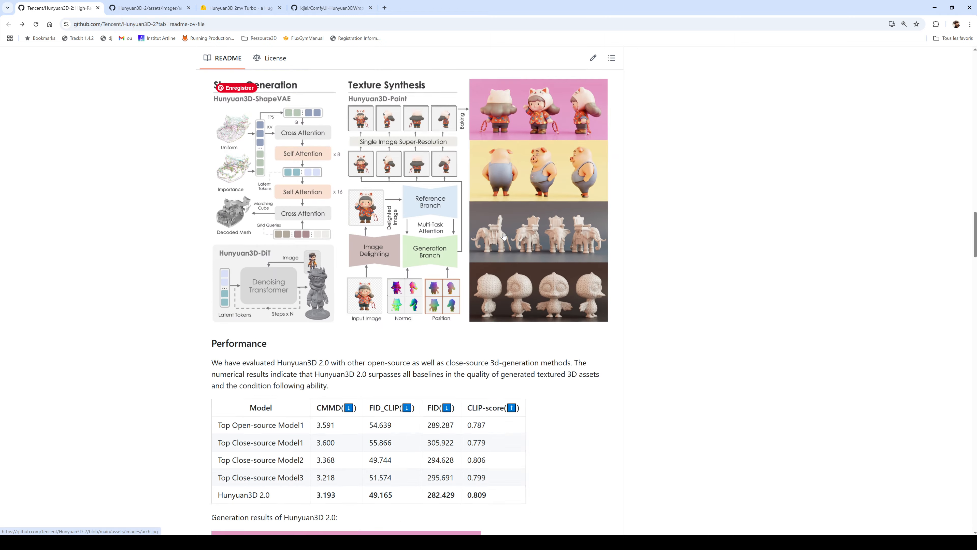
- Examine the Hunyuan3D-2 README's installation, usage and community sections, and glance at the Hunyuan3D-2mv-Turbo demo page
{"action": "scroll", "coordinate": [504, 235], "scroll_direction": "down", "scroll_amount": 20}
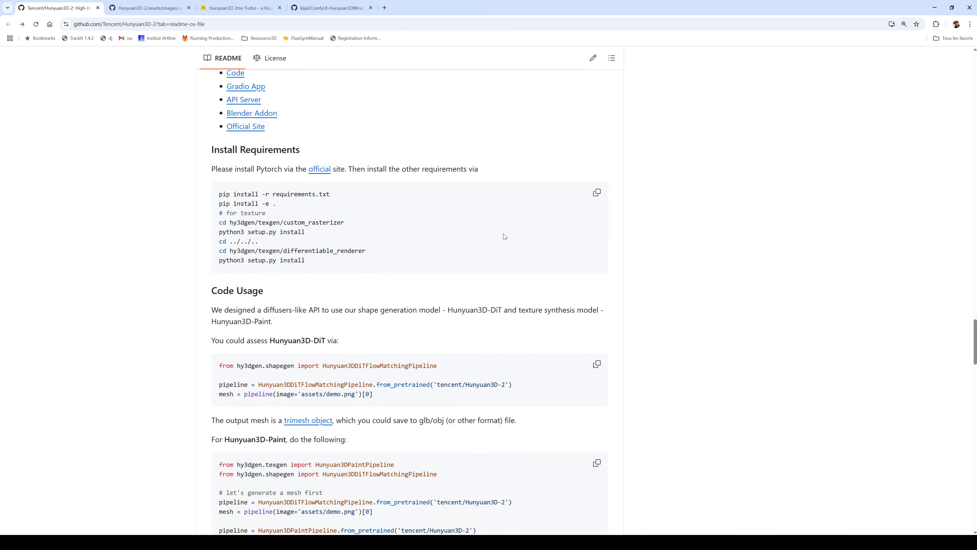
{"action": "scroll", "coordinate": [507, 237], "scroll_direction": "down", "scroll_amount": 15}
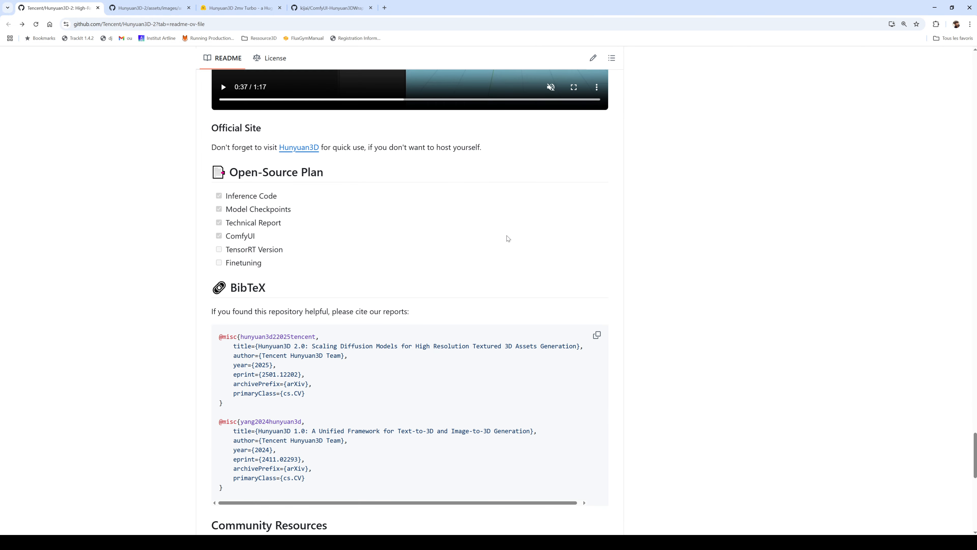
{"action": "scroll", "coordinate": [493, 247], "scroll_direction": "up", "scroll_amount": 4}
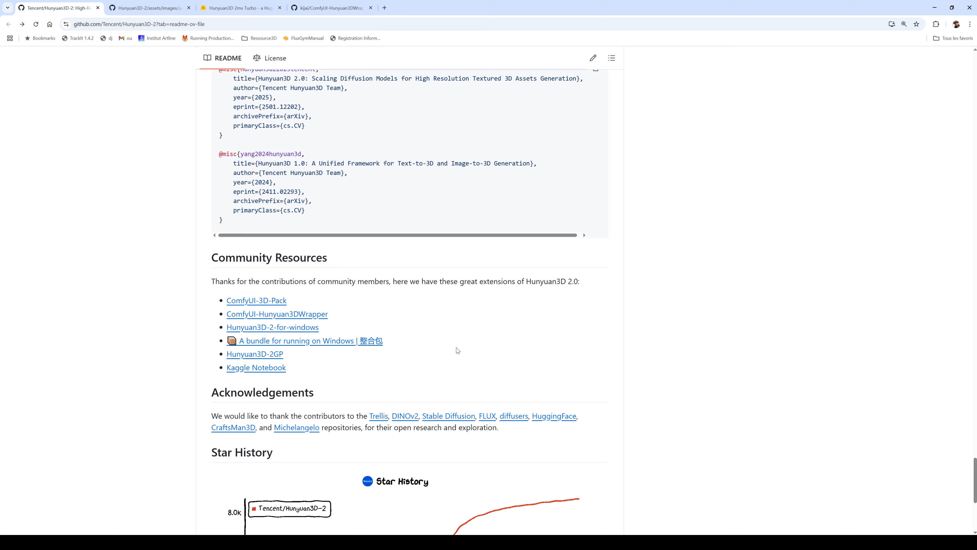
{"action": "scroll", "coordinate": [684, 390], "scroll_direction": "up", "scroll_amount": 12}
{"action": "scroll", "coordinate": [711, 300], "scroll_direction": "up", "scroll_amount": 5}
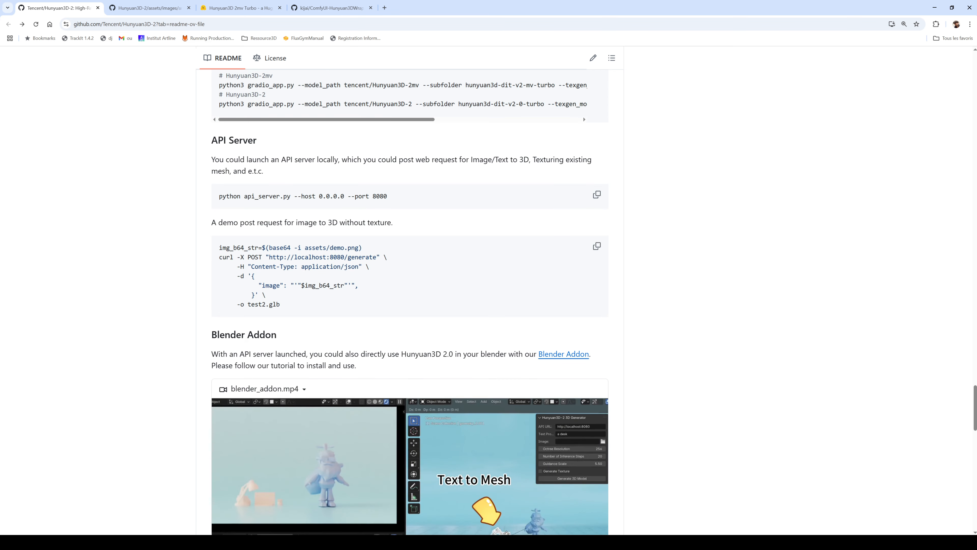
{"action": "left_click", "coordinate": [239, 8]}
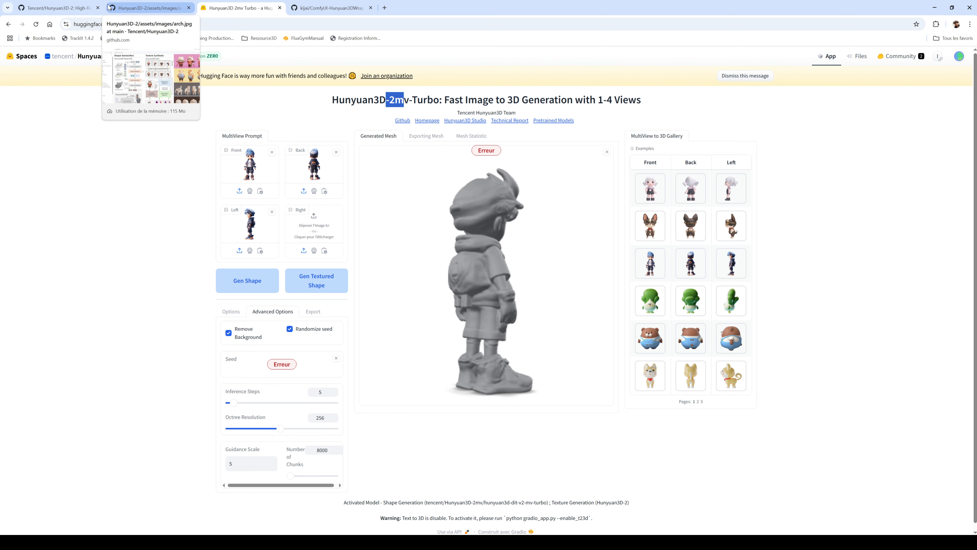
{"action": "left_click", "coordinate": [63, 8]}
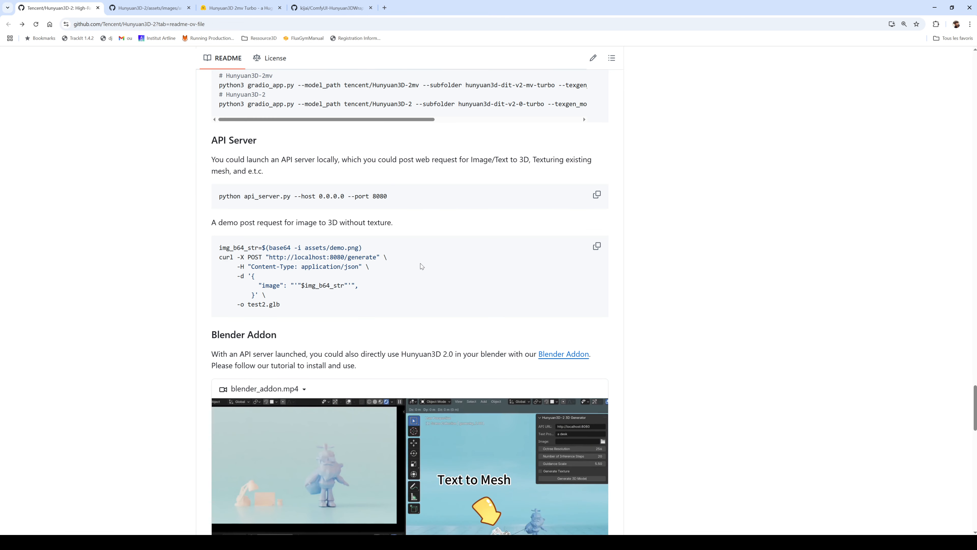
- Play the Blender Addon demonstration video in the README and pause it near its end
{"action": "scroll", "coordinate": [420, 264], "scroll_direction": "down", "scroll_amount": 5}
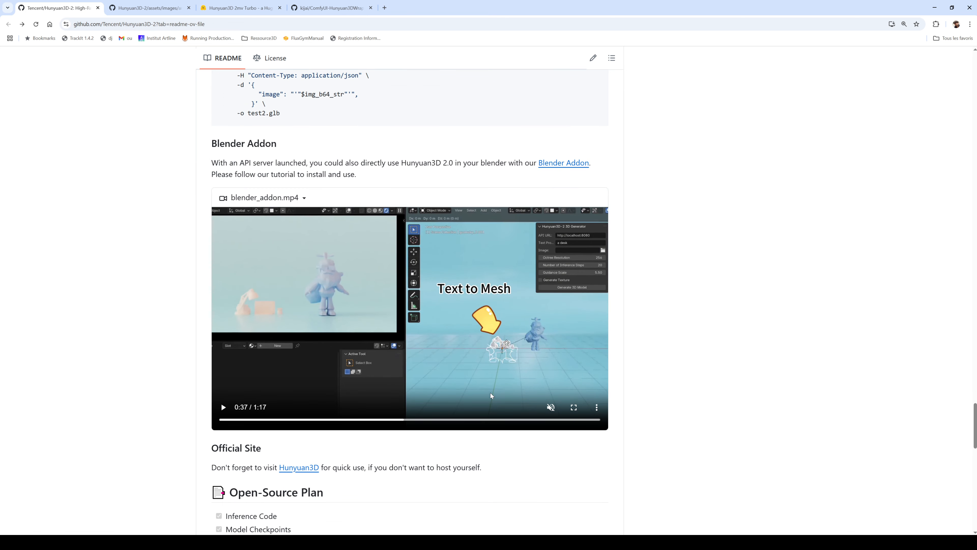
{"action": "left_click", "coordinate": [223, 406]}
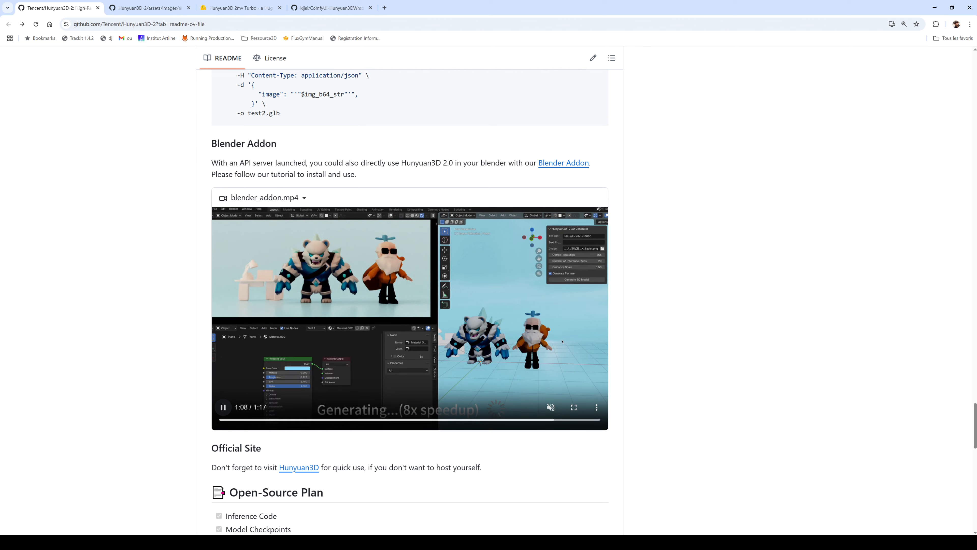
{"action": "left_click", "coordinate": [480, 340]}
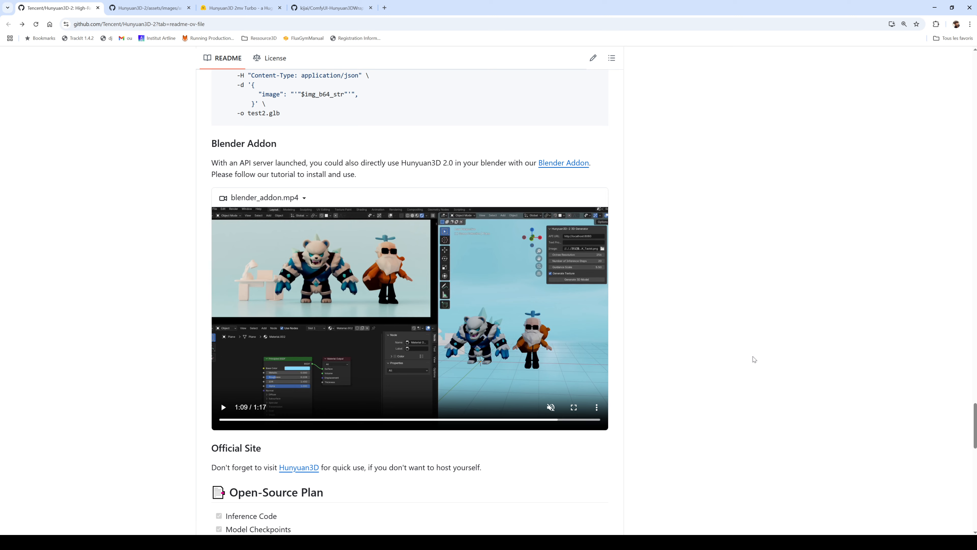
- Read through the README's Official Site, Open-Source Plan and Community Resources sections
{"action": "scroll", "coordinate": [750, 356], "scroll_direction": "down", "scroll_amount": 3}
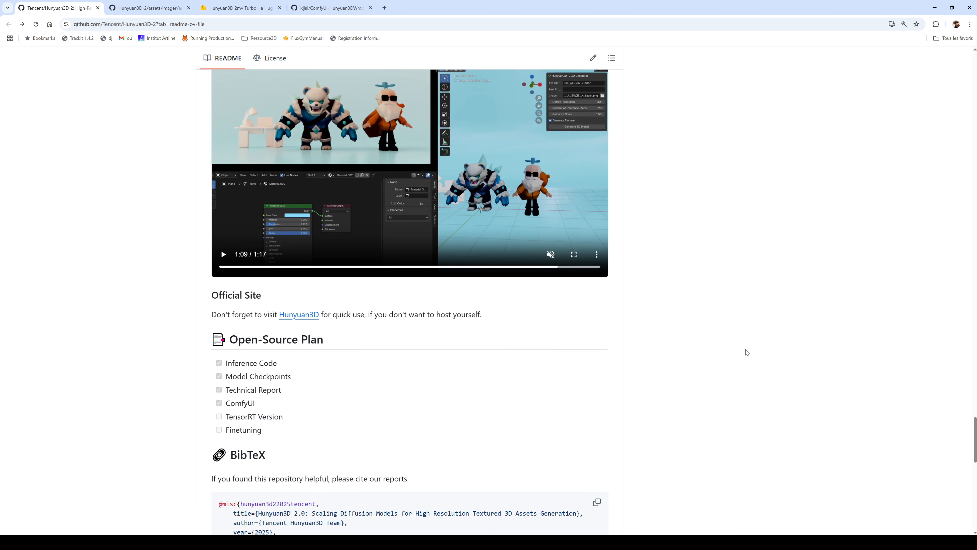
{"action": "scroll", "coordinate": [693, 338], "scroll_direction": "down", "scroll_amount": 1}
{"action": "scroll", "coordinate": [290, 92], "scroll_direction": "up", "scroll_amount": 3}
{"action": "scroll", "coordinate": [429, 317], "scroll_direction": "down", "scroll_amount": 5}
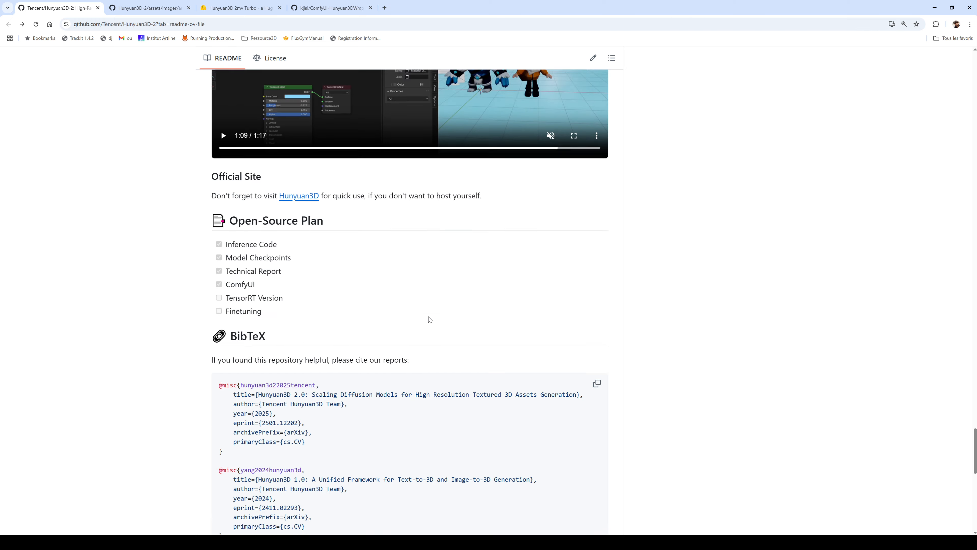
{"action": "scroll", "coordinate": [404, 307], "scroll_direction": "down", "scroll_amount": 5}
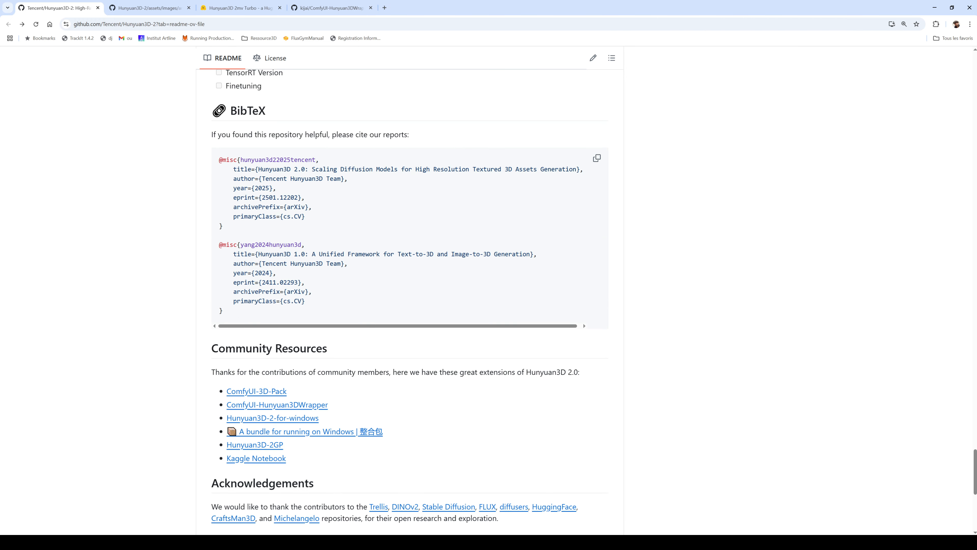
- Switch to Pinokio and view the download page of the verified Hunyuan3D-2-LowVRAM script
{"action": "key", "text": "alt+Tab"}
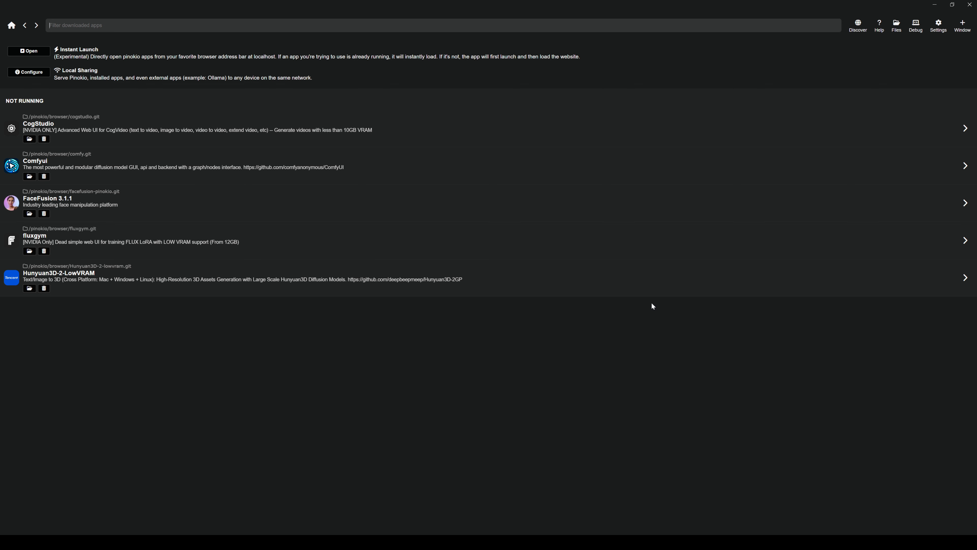
{"action": "left_click", "coordinate": [857, 26]}
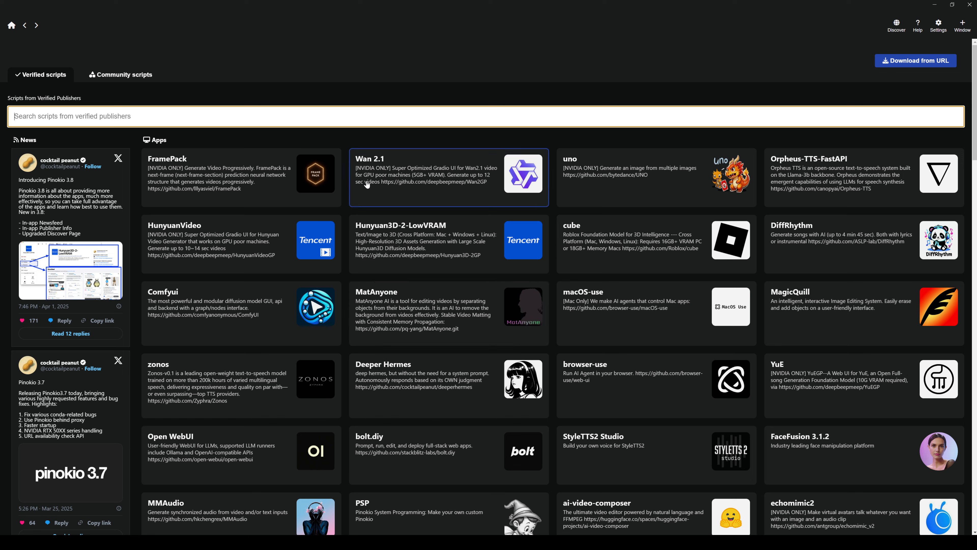
{"action": "left_click", "coordinate": [433, 251]}
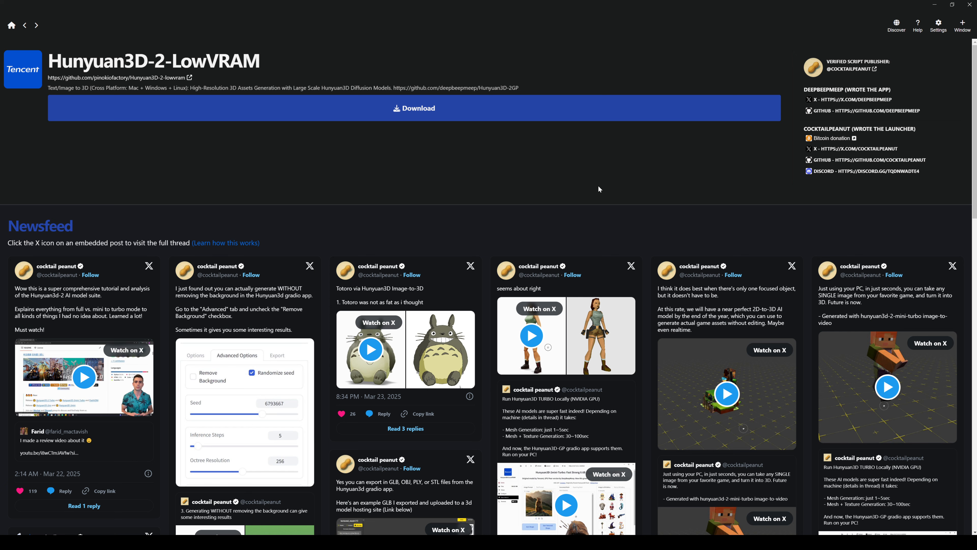
- Return to the downloaded apps and open the installed Hunyuan3D-2-LowVRAM
{"action": "left_click", "coordinate": [11, 26]}
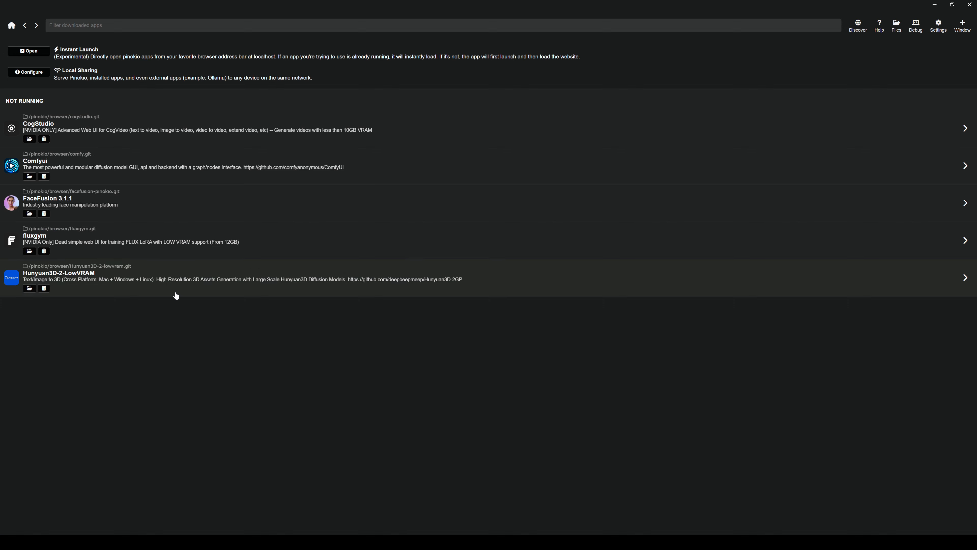
{"action": "left_click", "coordinate": [218, 280]}
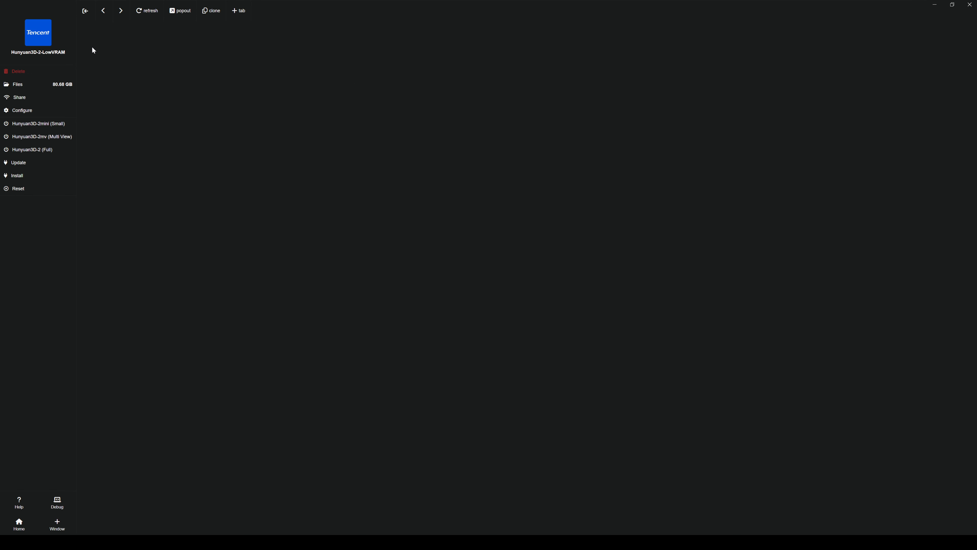
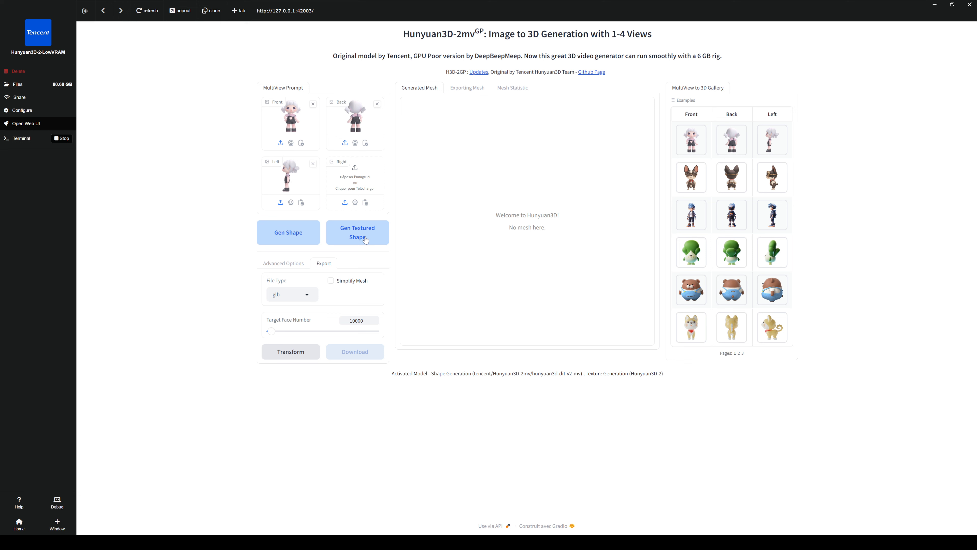
- Generate a textured shape from the loaded front, back and left images of the white-haired character
{"action": "left_click", "coordinate": [365, 239]}
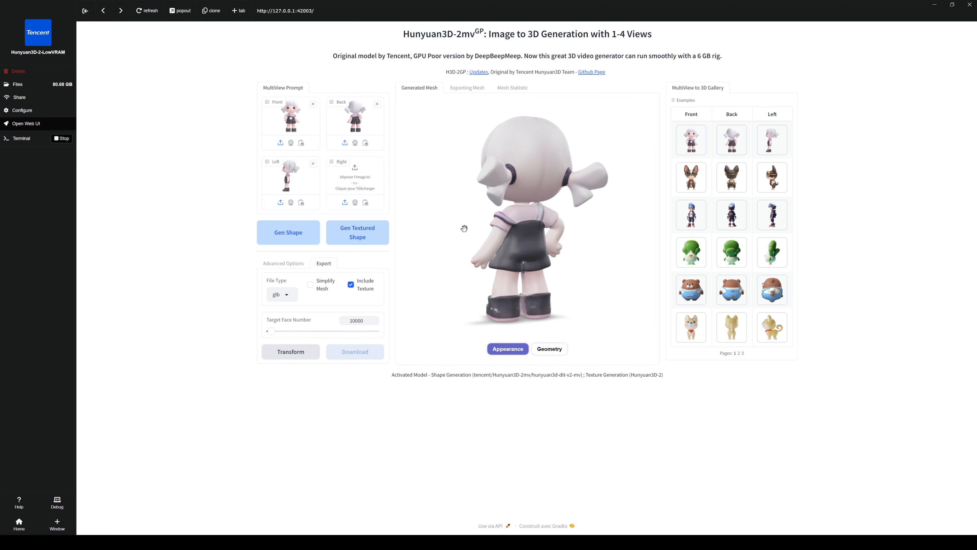
{"action": "left_click_drag", "start_coordinate": [464, 227], "coordinate": [613, 229]}
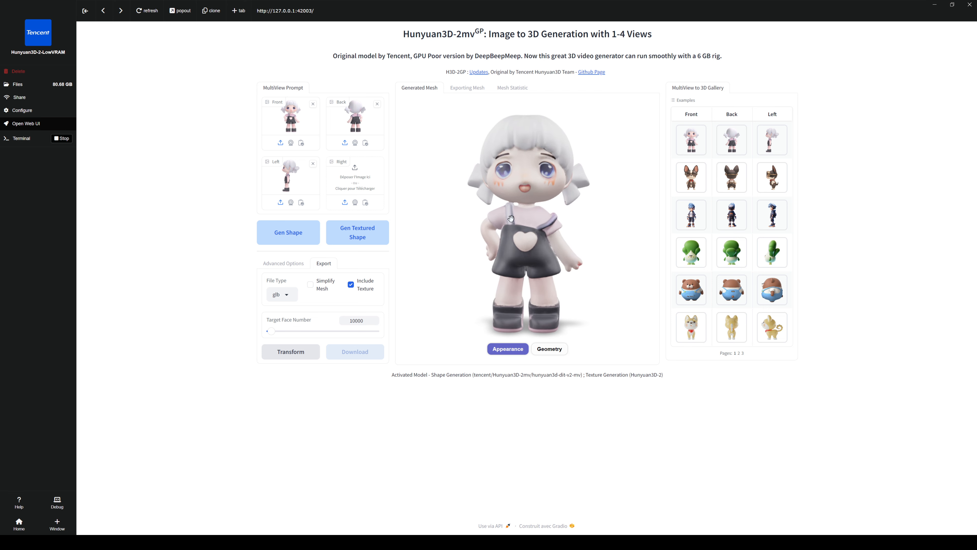
{"action": "left_click_drag", "start_coordinate": [500, 260], "coordinate": [526, 293]}
- Compare the generated character's bare geometry with its textured appearance from several angles
{"action": "left_click", "coordinate": [553, 349]}
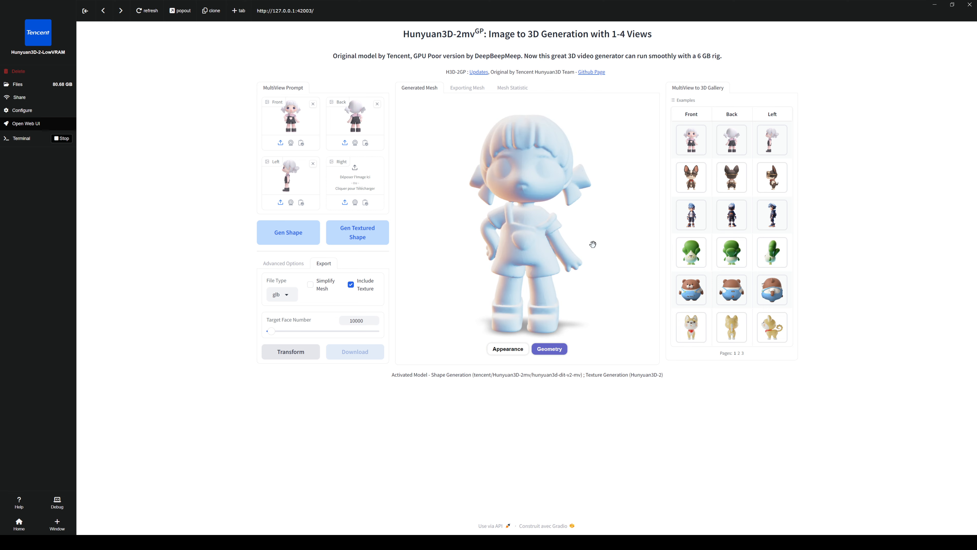
{"action": "left_click_drag", "start_coordinate": [591, 242], "coordinate": [600, 197]}
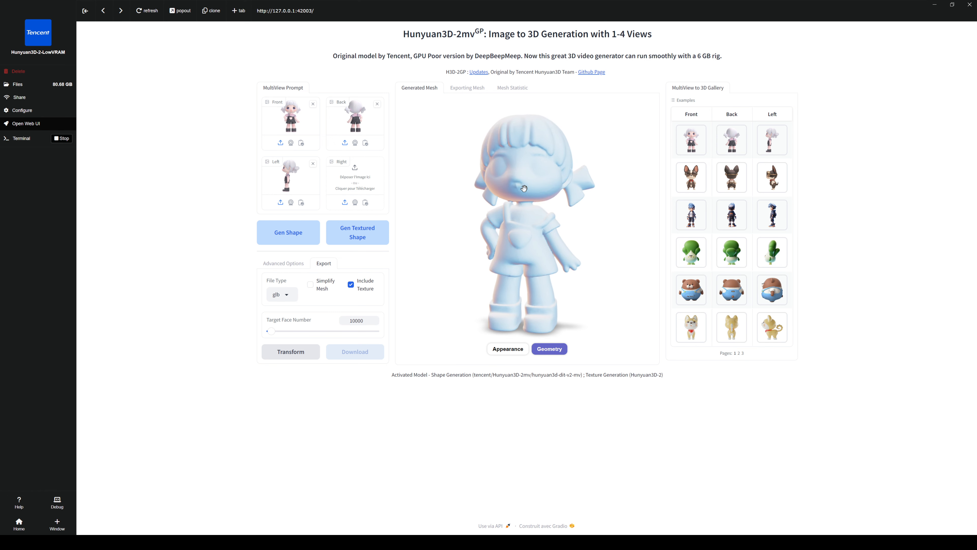
{"action": "left_click_drag", "start_coordinate": [524, 188], "coordinate": [511, 158]}
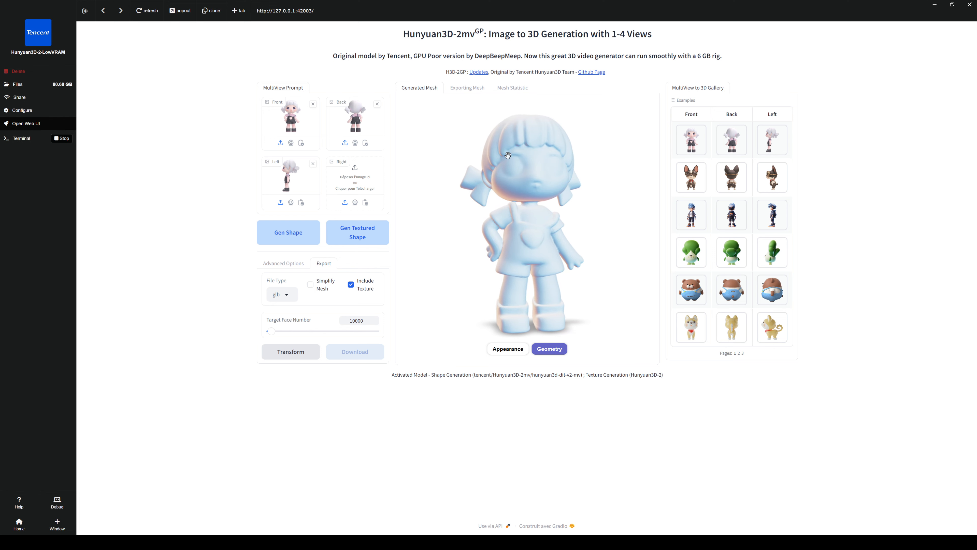
{"action": "left_click_drag", "start_coordinate": [563, 192], "coordinate": [548, 207]}
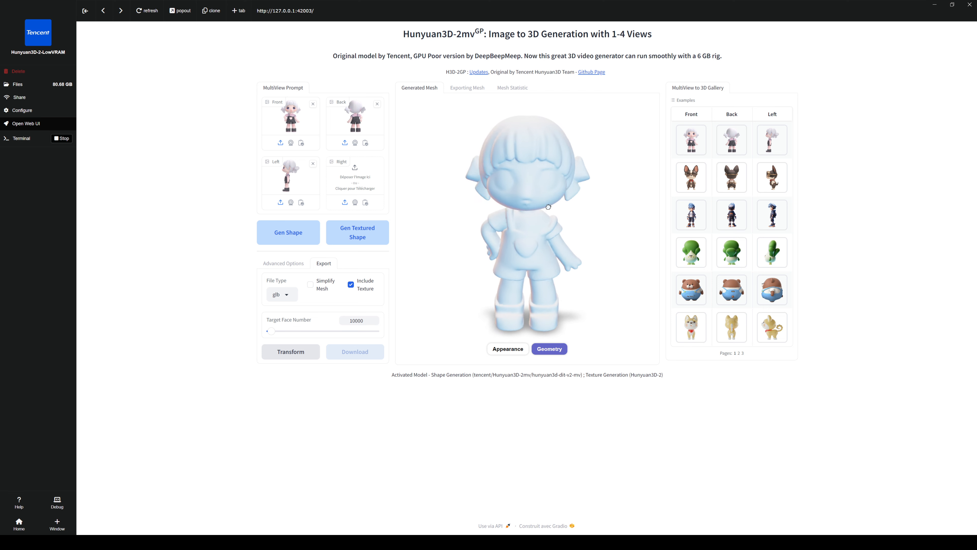
{"action": "left_click", "coordinate": [508, 348]}
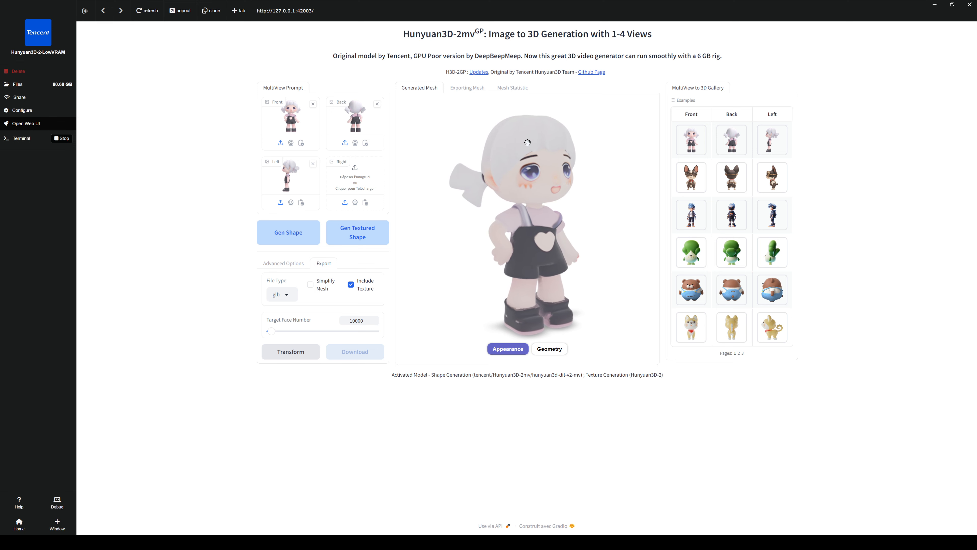
{"action": "left_click_drag", "start_coordinate": [626, 266], "coordinate": [604, 261]}
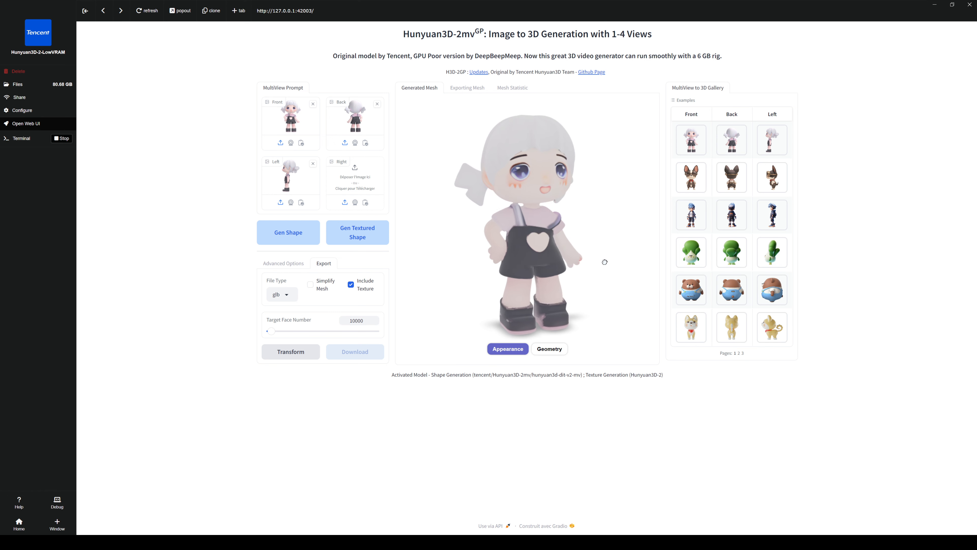
- Review the advanced generation options and check the character's geometry against its textured appearance again
{"action": "left_click", "coordinate": [294, 266]}
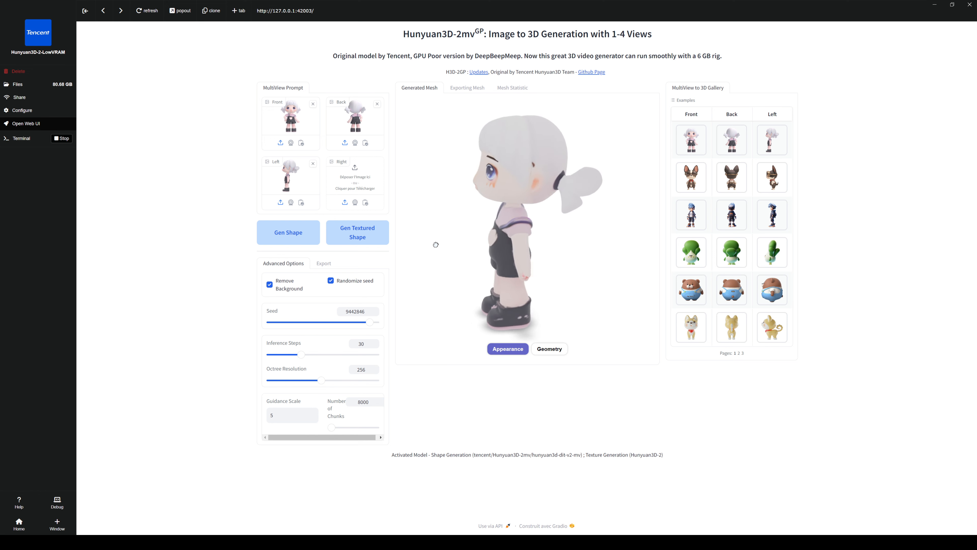
{"action": "left_click_drag", "start_coordinate": [448, 241], "coordinate": [469, 242]}
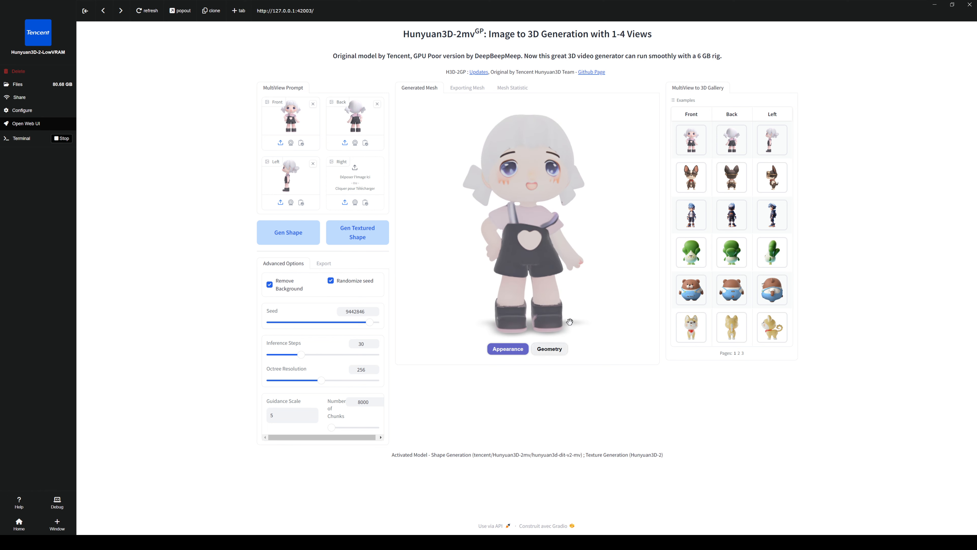
{"action": "left_click", "coordinate": [549, 349]}
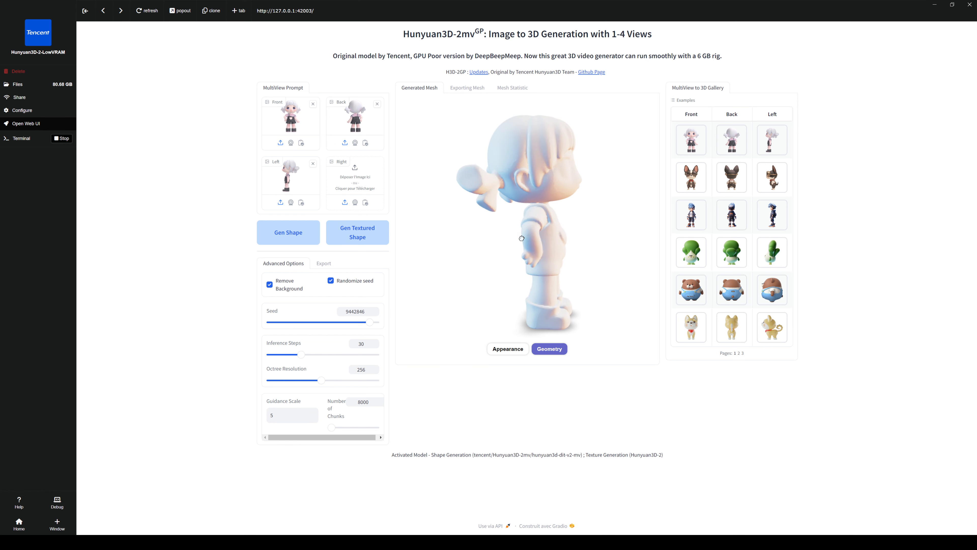
{"action": "left_click", "coordinate": [508, 349]}
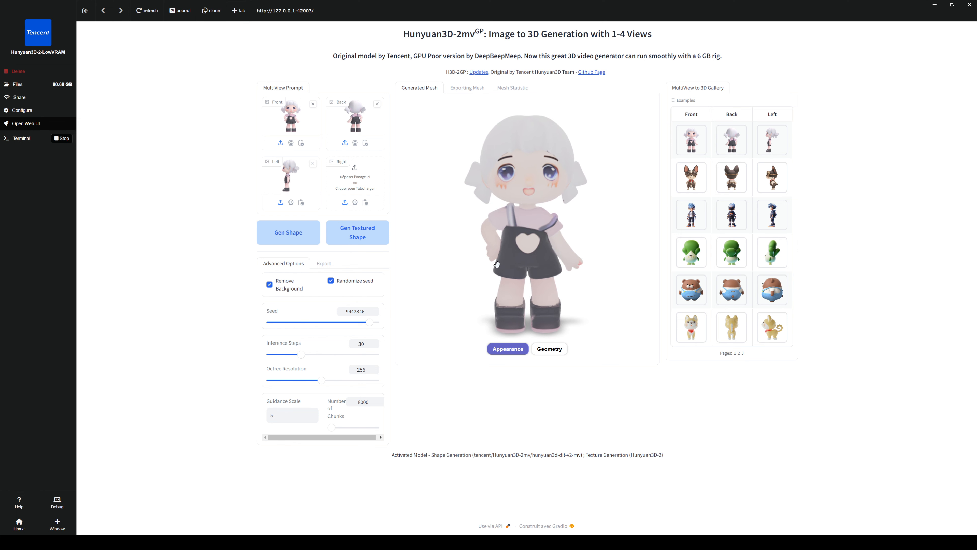
- Review the export file types, keep glb with the texture included, and transform the character mesh for export
{"action": "left_click", "coordinate": [327, 264]}
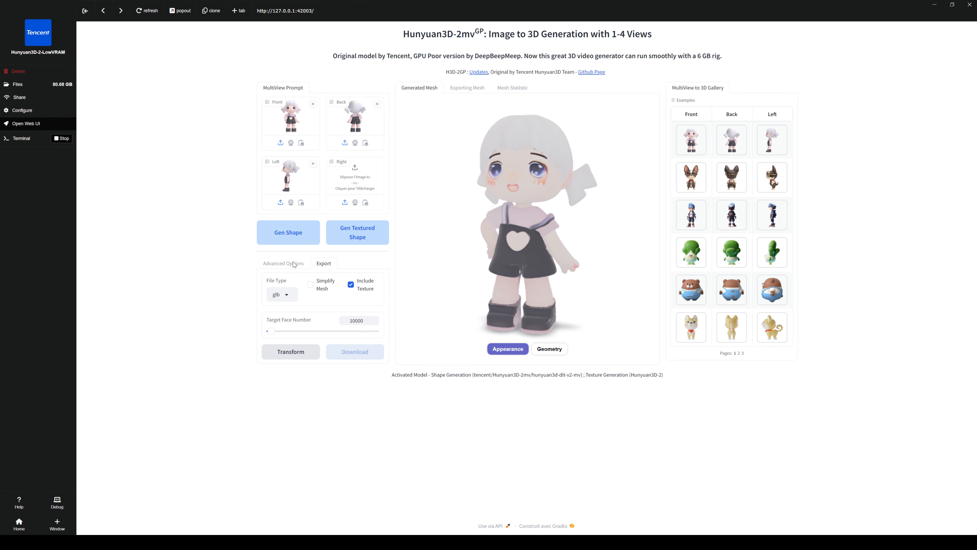
{"action": "left_click", "coordinate": [279, 295]}
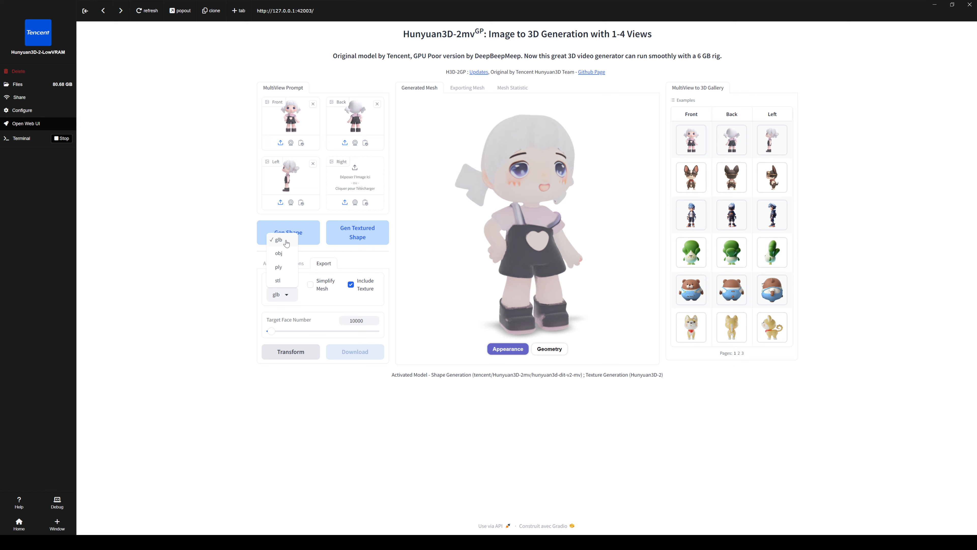
{"action": "left_click", "coordinate": [430, 254]}
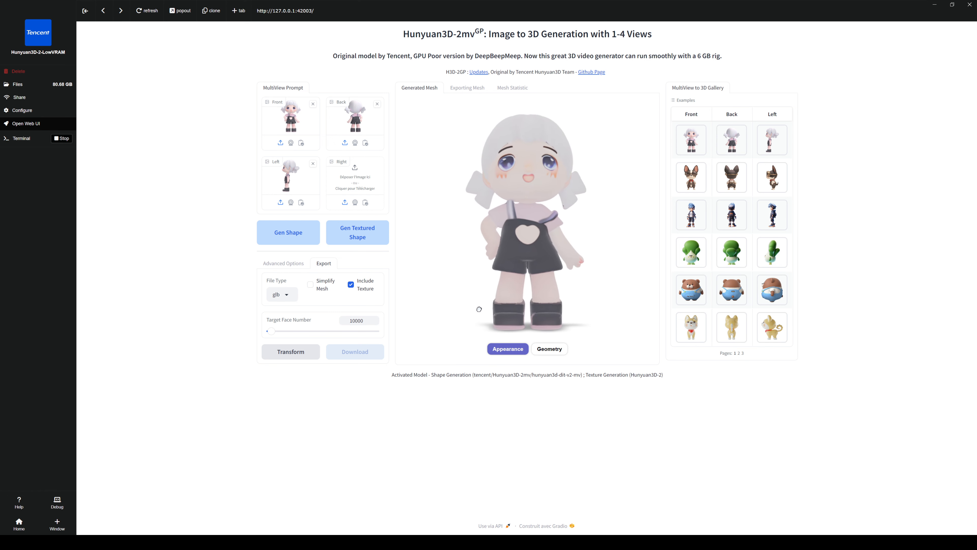
{"action": "left_click", "coordinate": [300, 353]}
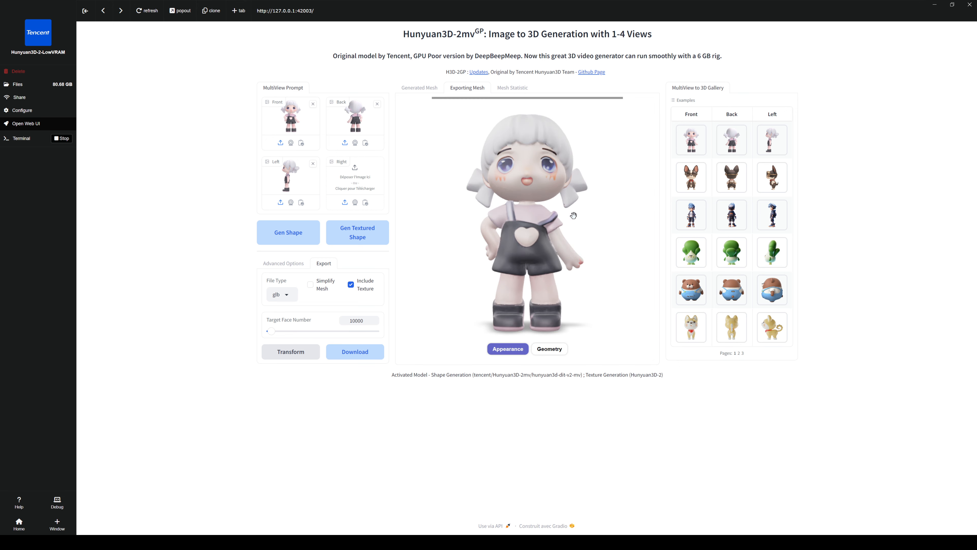
{"action": "mouse_move", "coordinate": [573, 215]}
{"action": "left_mouse_down"}
{"action": "mouse_move", "coordinate": [535, 216]}
{"action": "mouse_move", "coordinate": [578, 217]}
{"action": "left_mouse_up"}
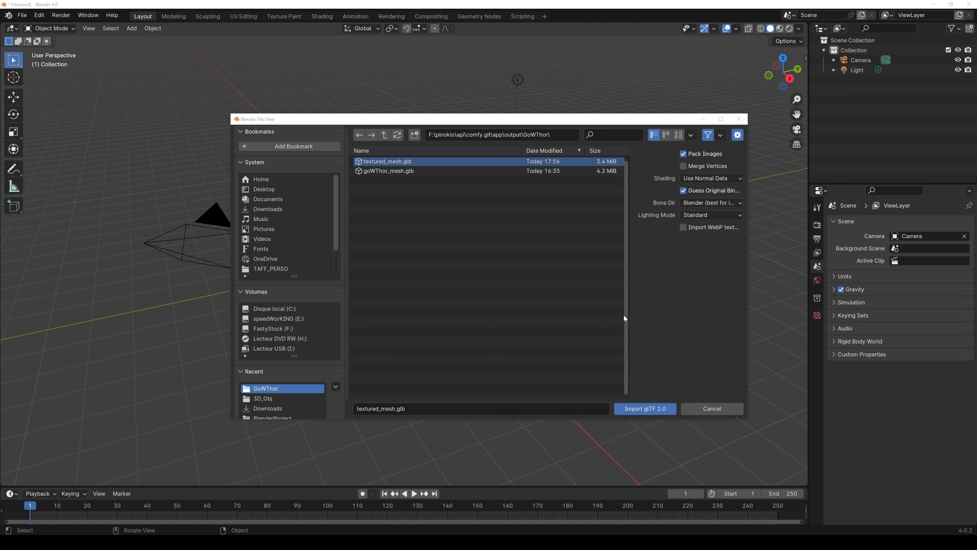
- Import textured_mesh.glb from the GoWThor folder and display the character in Material Preview shading
{"action": "left_click", "coordinate": [662, 410]}
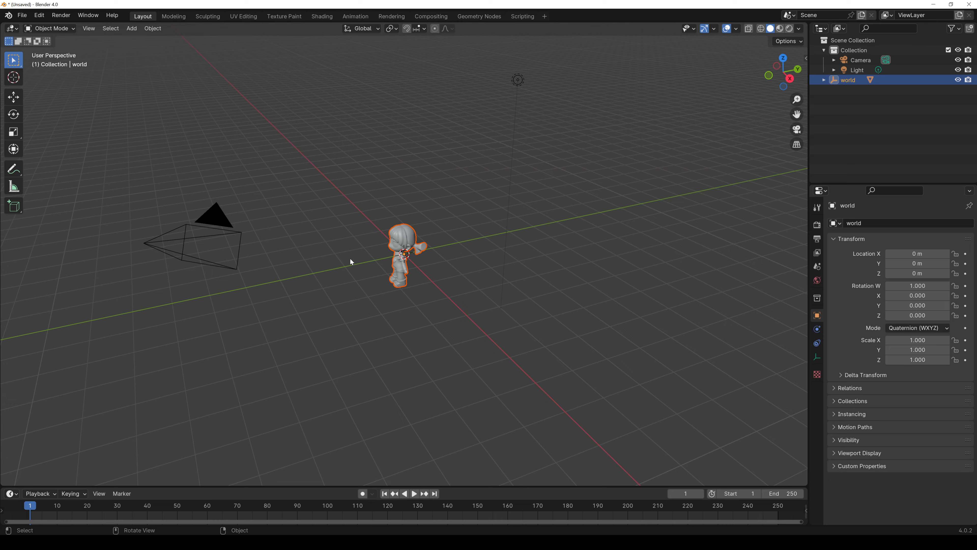
{"action": "key", "text": "KP_Decimal"}
{"action": "middle_click_drag", "start_coordinate": [345, 274], "coordinate": [307, 314]}
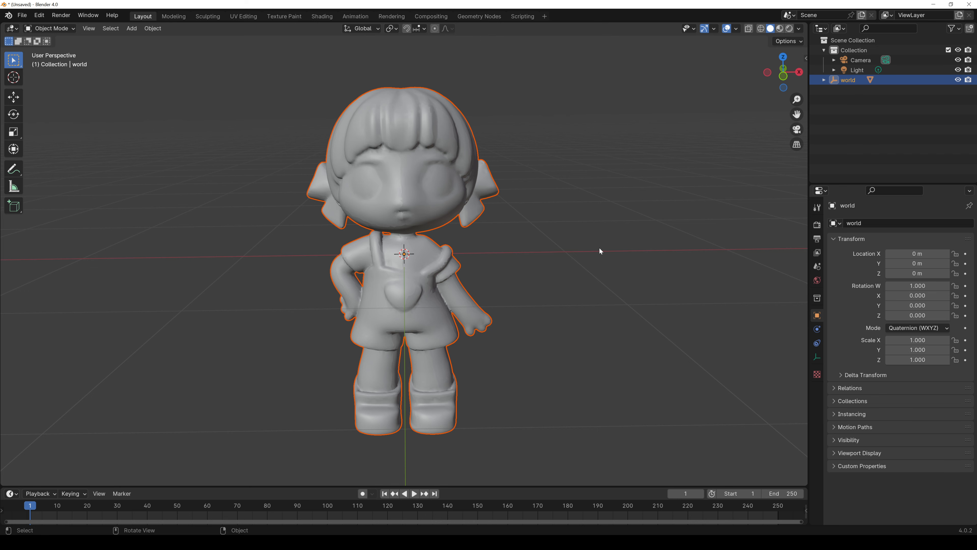
{"action": "left_click", "coordinate": [789, 28]}
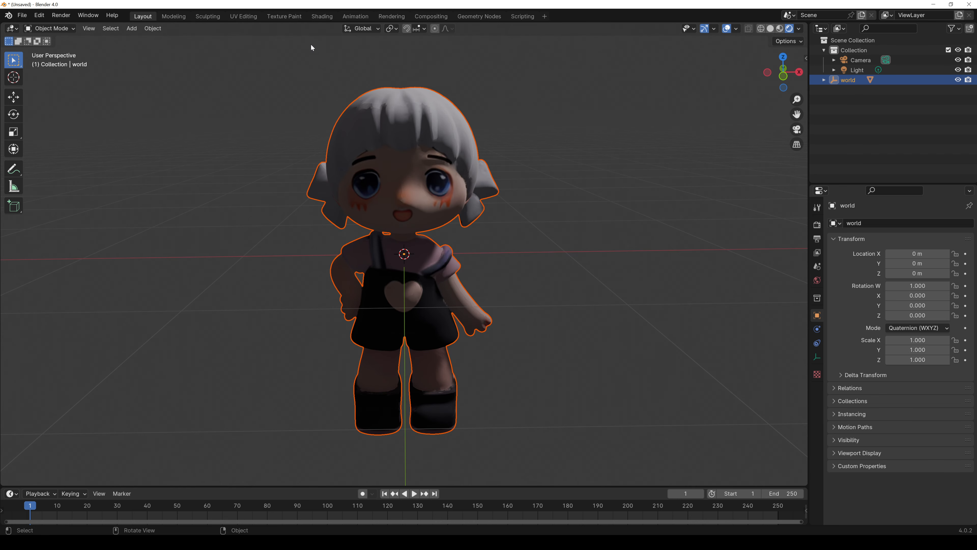
{"action": "left_click", "coordinate": [781, 28]}
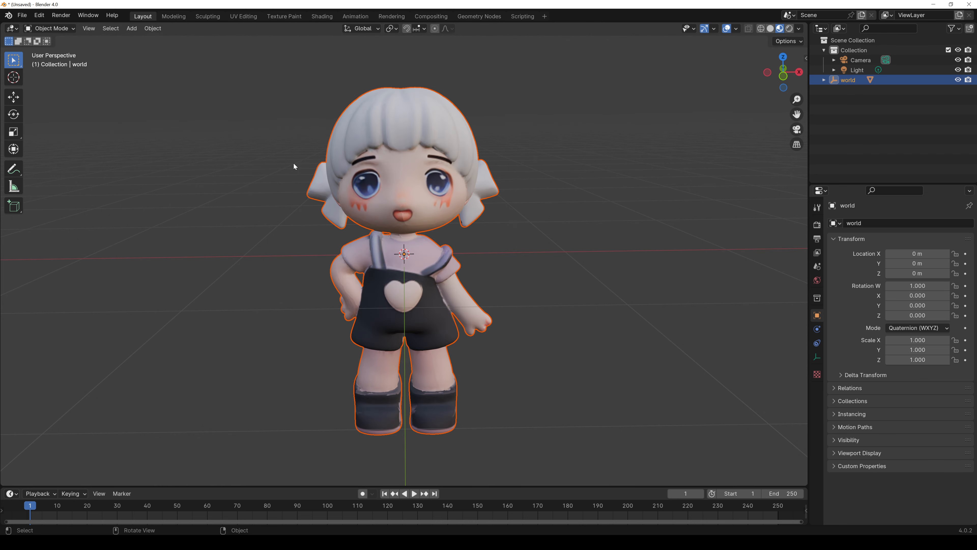
- Open the Texture Paint workspace and select the character mesh nested under the world object
{"action": "left_click", "coordinate": [293, 20]}
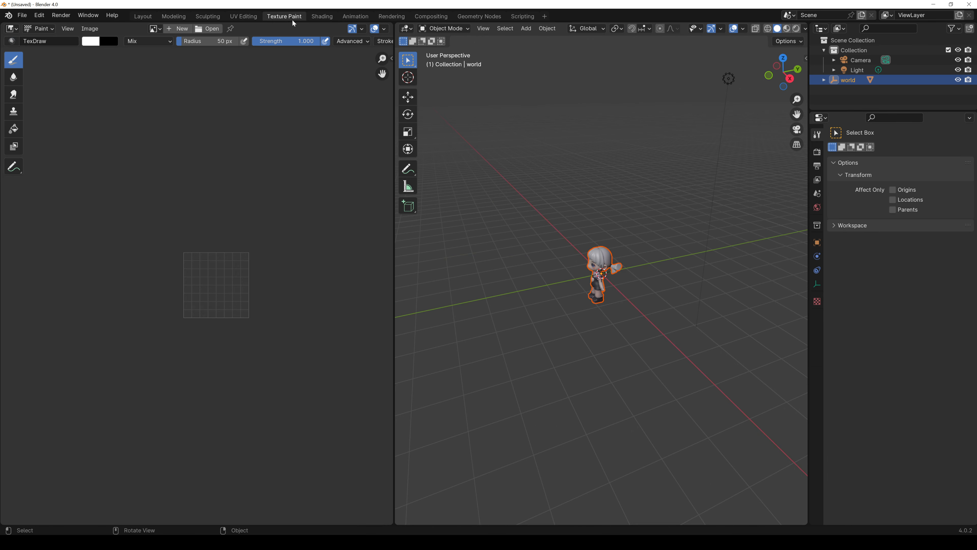
{"action": "middle_click_drag", "start_coordinate": [530, 264], "coordinate": [470, 238]}
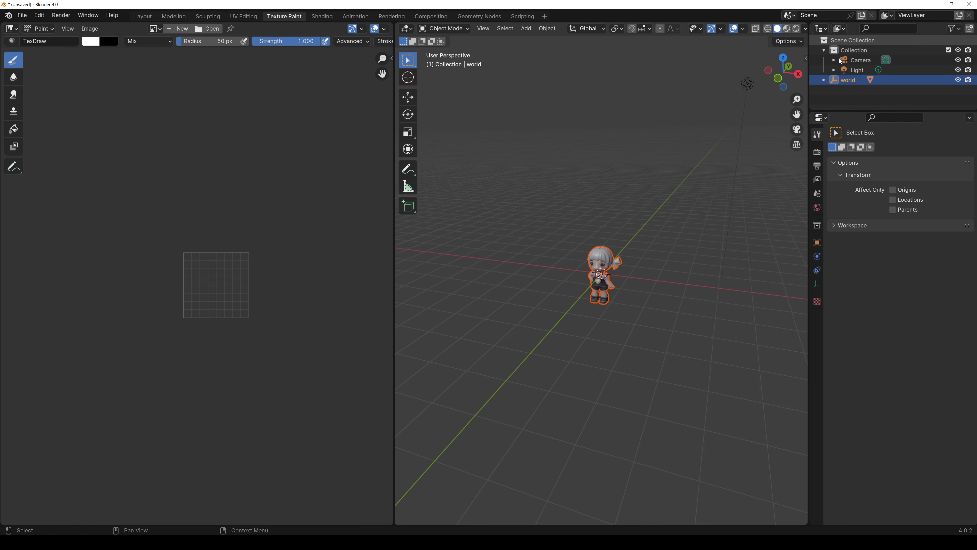
{"action": "left_click", "coordinate": [823, 80]}
{"action": "left_click", "coordinate": [858, 91]}
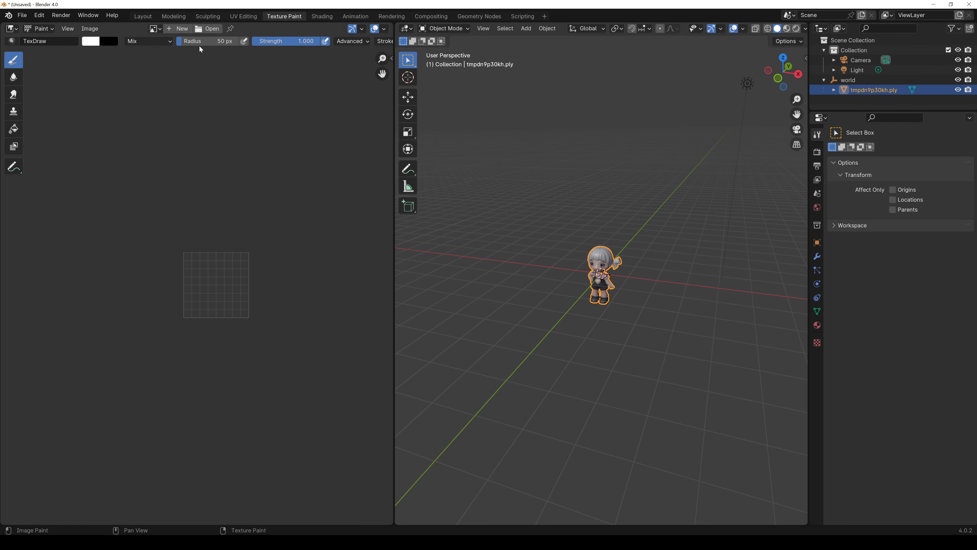
- Examine the character mesh's UV layout over its texture in the UV Editing workspace
{"action": "left_click", "coordinate": [243, 17]}
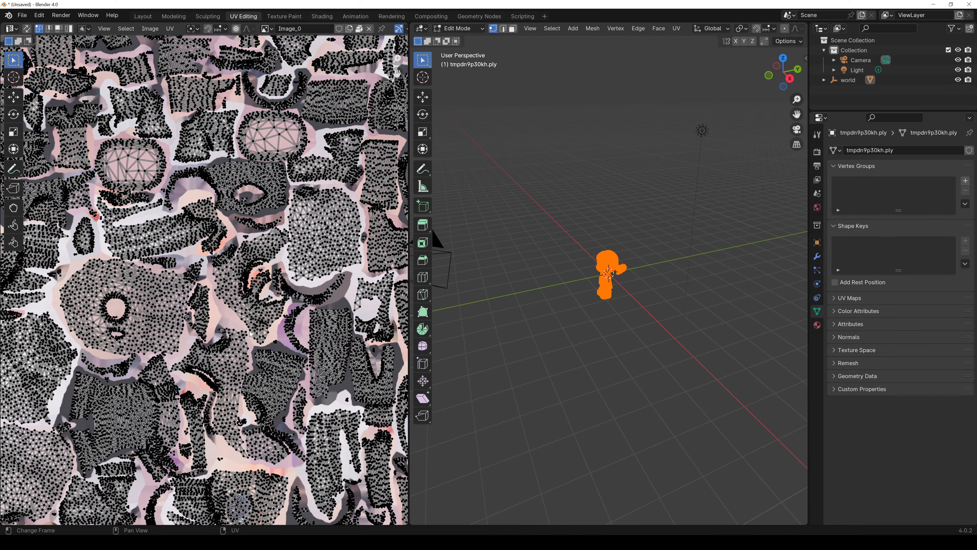
{"action": "key", "text": "Home"}
{"action": "scroll", "coordinate": [254, 335], "scroll_direction": "up", "scroll_amount": 8}
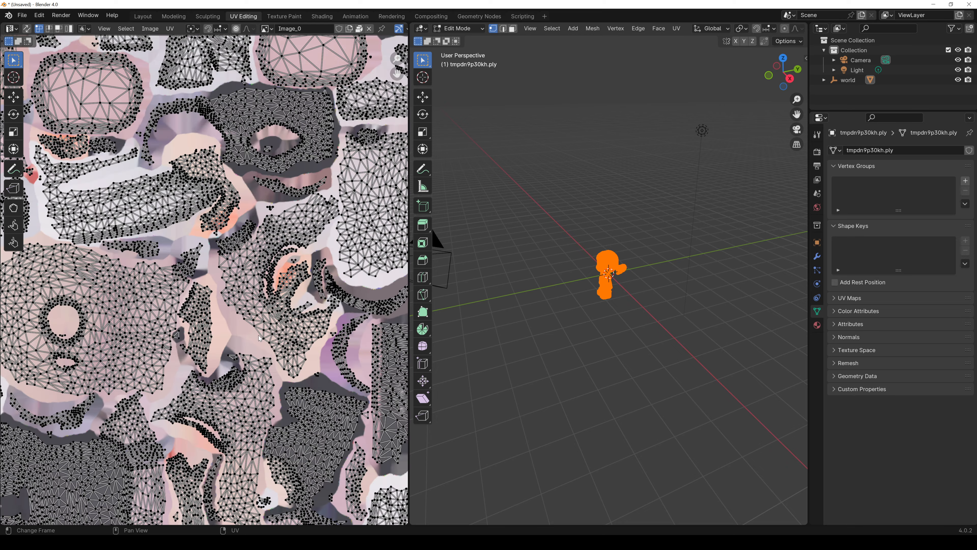
{"action": "scroll", "coordinate": [558, 287], "scroll_direction": "up", "scroll_amount": 8}
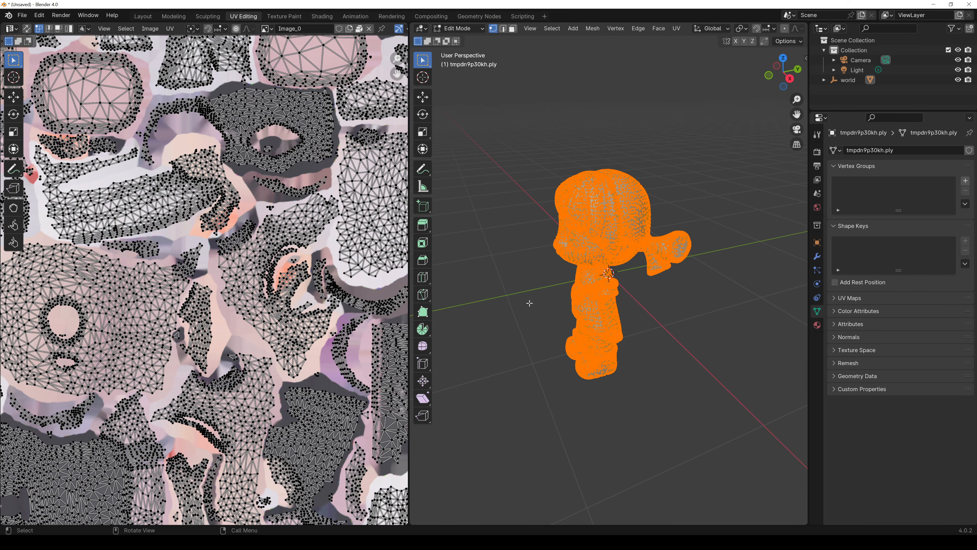
{"action": "middle_click_drag", "start_coordinate": [529, 303], "coordinate": [590, 285]}
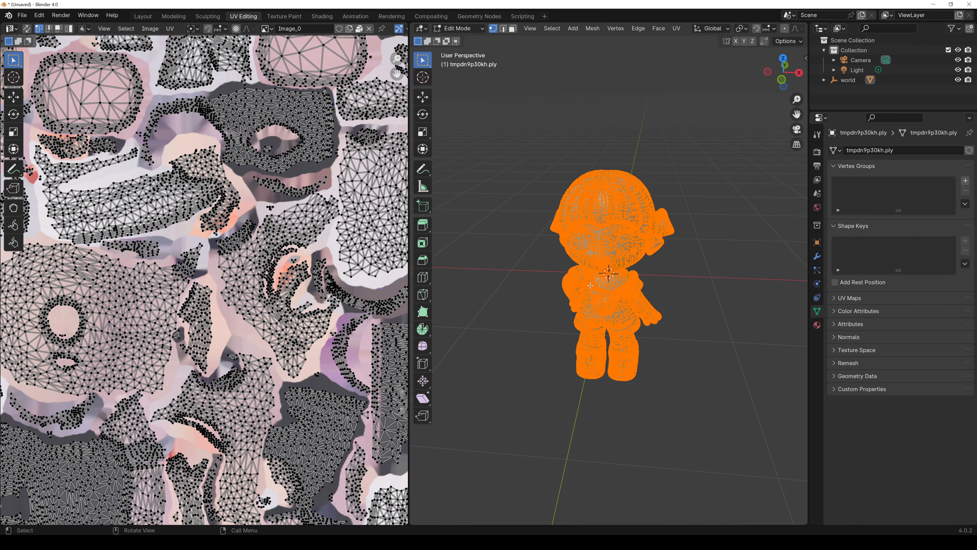
- Return to the Texture Paint workspace and inspect the painted texture around the character's ear and hair for flaws
{"action": "left_click", "coordinate": [285, 17]}
{"action": "scroll", "coordinate": [539, 297], "scroll_direction": "up", "scroll_amount": 5}
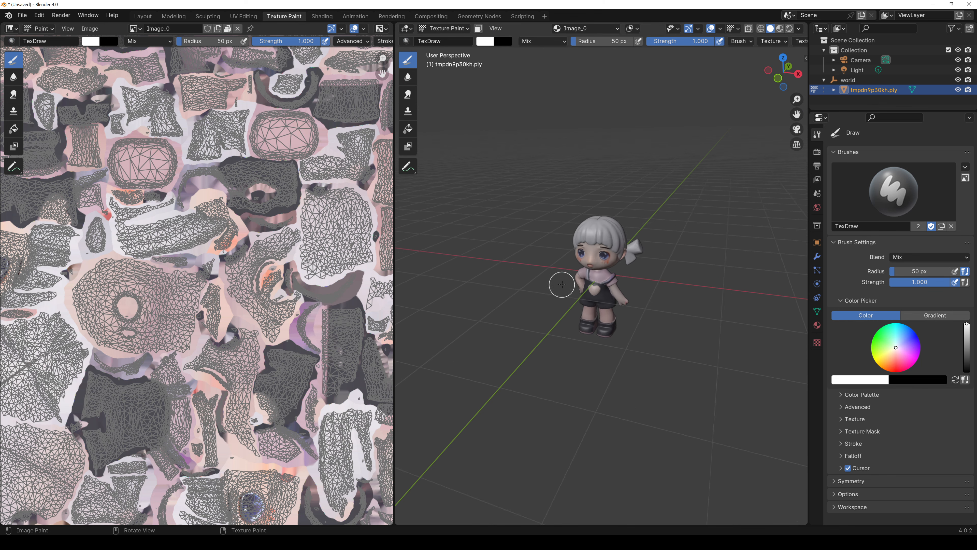
{"action": "scroll", "coordinate": [469, 304], "scroll_direction": "up", "scroll_amount": 5}
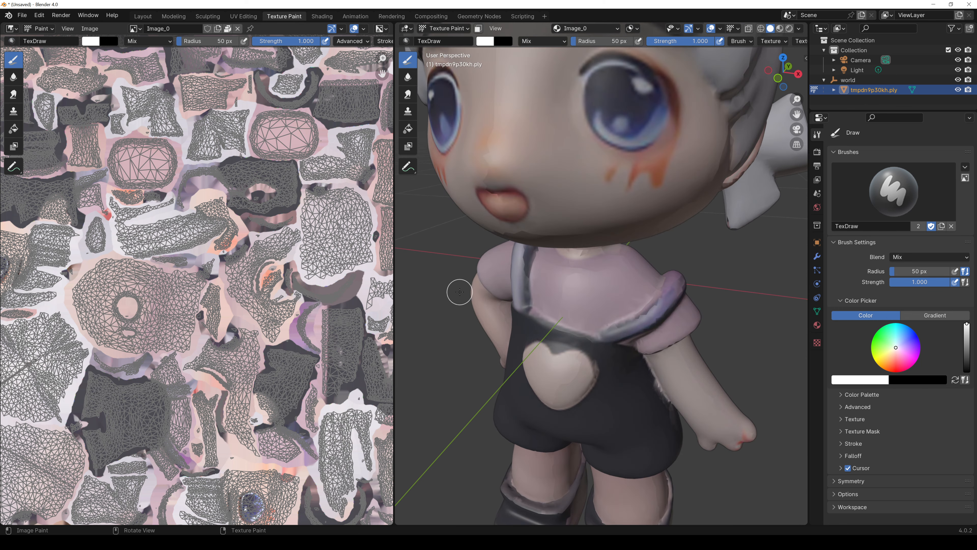
{"action": "mouse_move", "coordinate": [446, 290]}
{"action": "middle_mouse_down"}
{"action": "mouse_move", "coordinate": [574, 290]}
{"action": "mouse_move", "coordinate": [600, 235]}
{"action": "middle_mouse_up"}
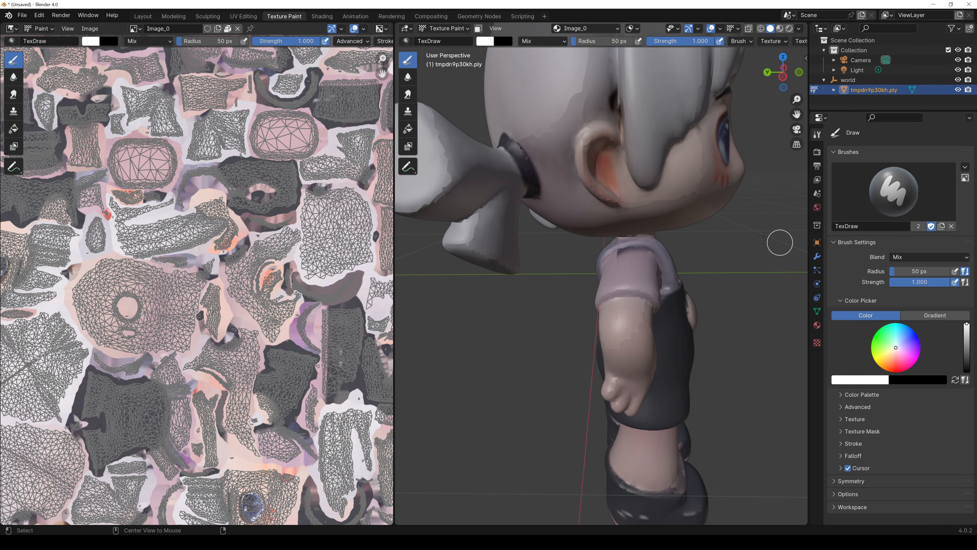
{"action": "mouse_move", "coordinate": [780, 243]}
{"action": "middle_mouse_down"}
{"action": "mouse_move", "coordinate": [750, 256]}
{"action": "mouse_move", "coordinate": [757, 227]}
{"action": "middle_mouse_up"}
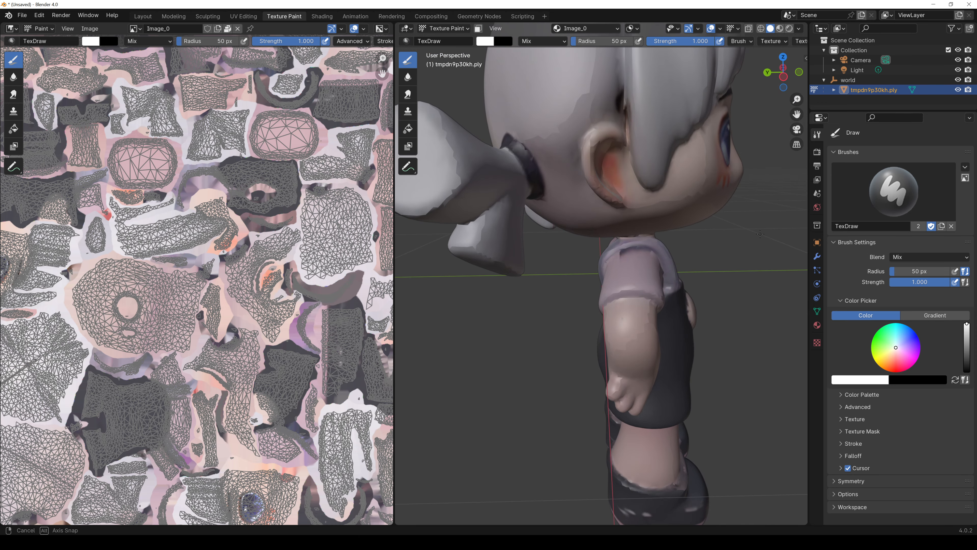
- Clone a clean area from the side of the head over the dark patch above the ear with the 50 px Clone brush
{"action": "left_click", "coordinate": [407, 111]}
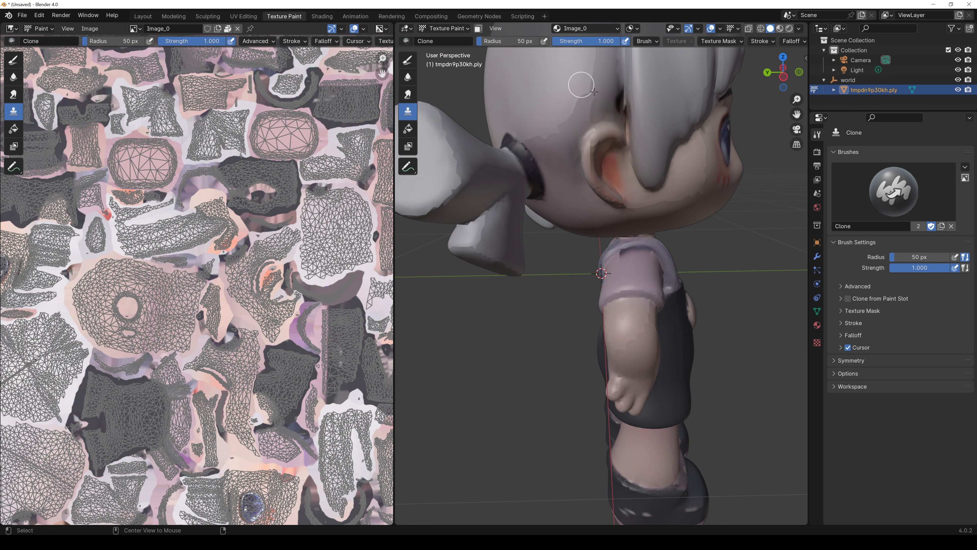
{"action": "left_click", "coordinate": [576, 78], "text": "ctrl"}
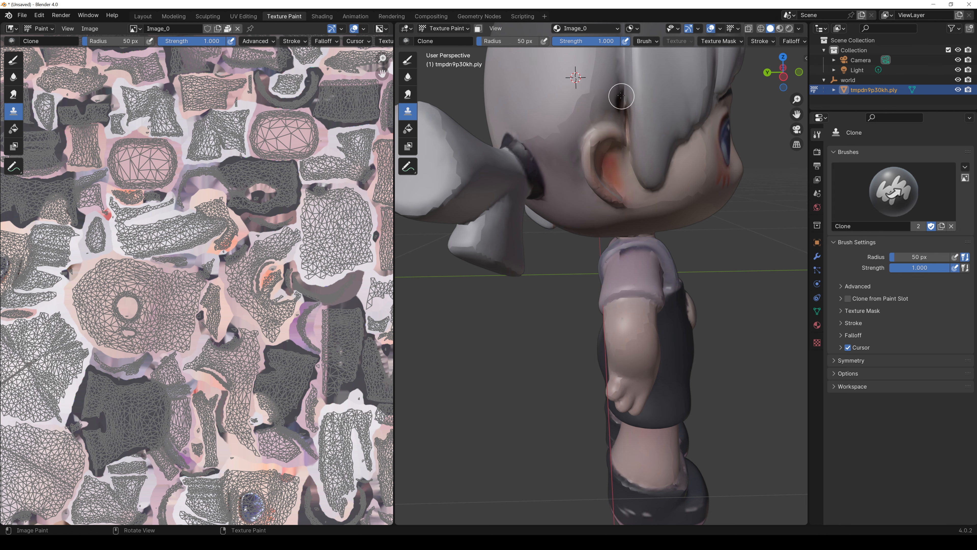
{"action": "left_click_drag", "start_coordinate": [621, 87], "coordinate": [622, 88]}
{"action": "middle_click_drag", "start_coordinate": [731, 130], "coordinate": [730, 130]}
{"action": "middle_click_drag", "start_coordinate": [632, 135], "coordinate": [612, 100]}
{"action": "mouse_move", "coordinate": [590, 108]}
{"action": "left_mouse_down"}
{"action": "mouse_move", "coordinate": [588, 123]}
{"action": "mouse_move", "coordinate": [600, 103]}
{"action": "left_mouse_up"}
{"action": "middle_click_drag", "start_coordinate": [643, 104], "coordinate": [725, 96]}
{"action": "scroll", "coordinate": [726, 102], "scroll_direction": "down", "scroll_amount": 4}
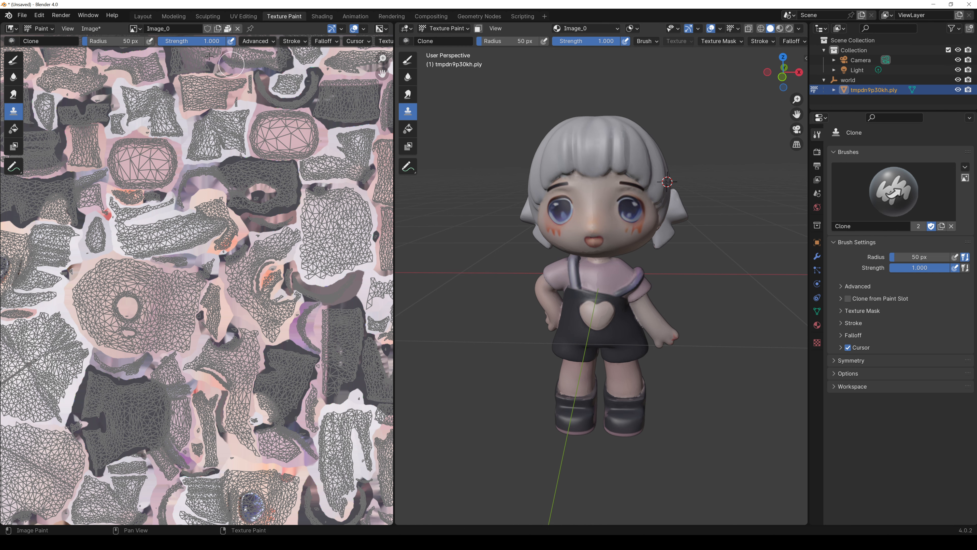
- Review the export options in the Layout workspace and the painted texture's image options in the Texture Paint workspace
{"action": "left_click", "coordinate": [143, 17]}
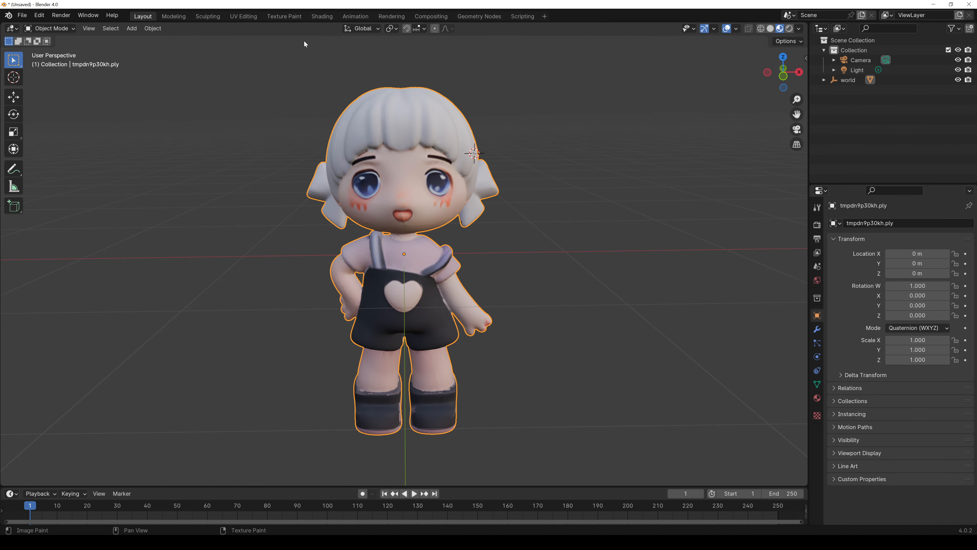
{"action": "left_click", "coordinate": [21, 16]}
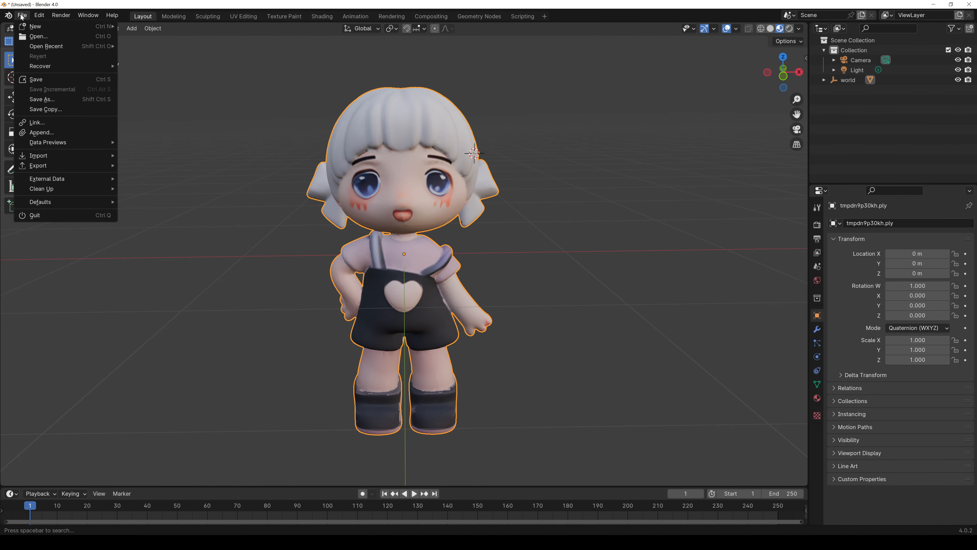
{"action": "mouse_move", "coordinate": [63, 170]}
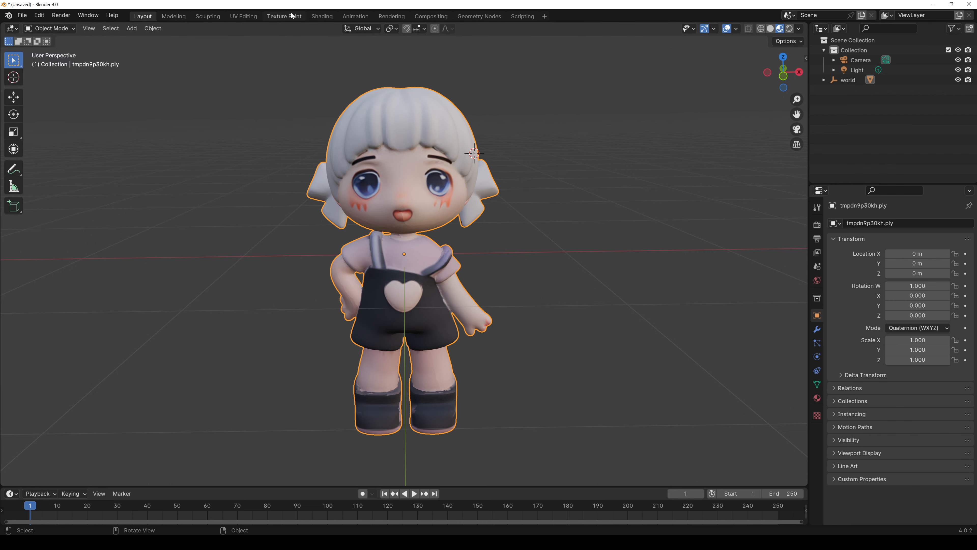
{"action": "left_click", "coordinate": [284, 17]}
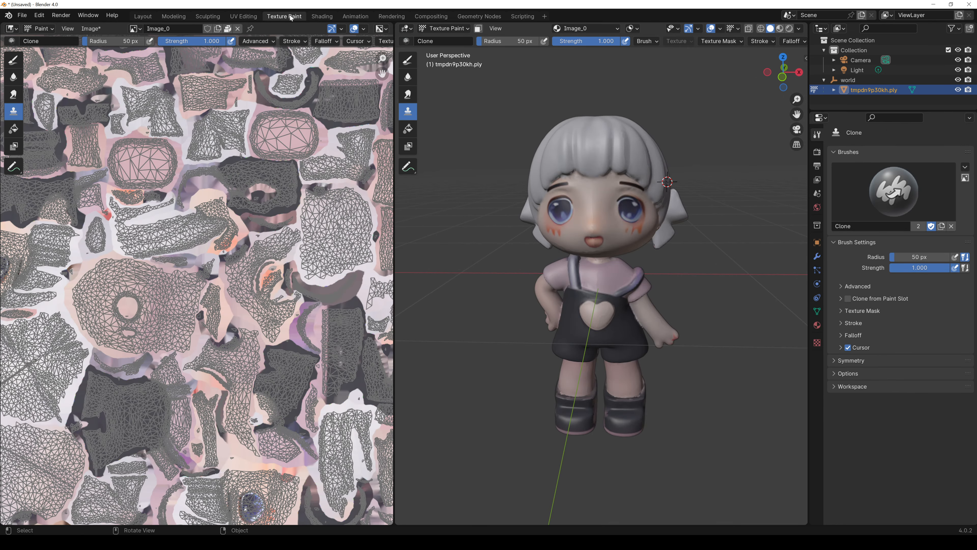
{"action": "left_click", "coordinate": [91, 28]}
{"action": "middle_click_drag", "start_coordinate": [513, 366], "coordinate": [520, 363]}
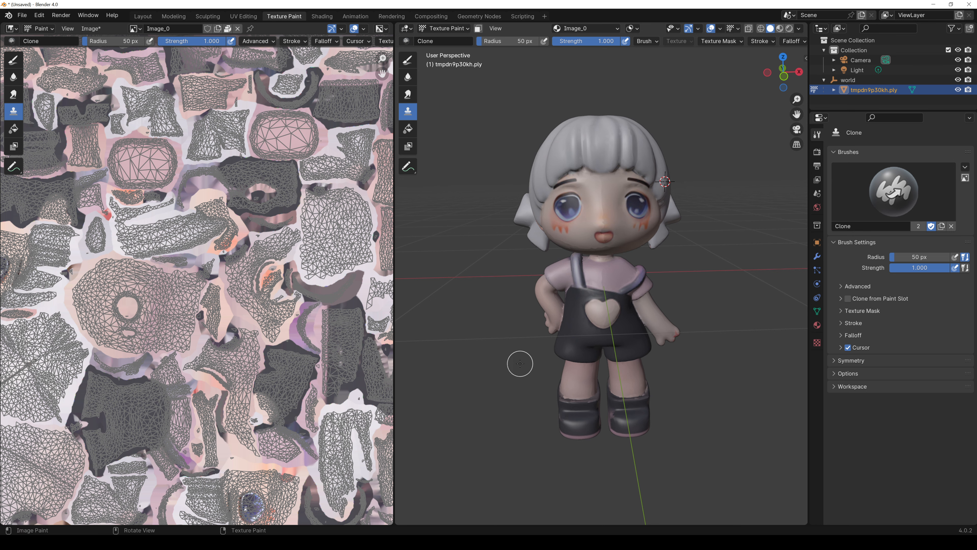